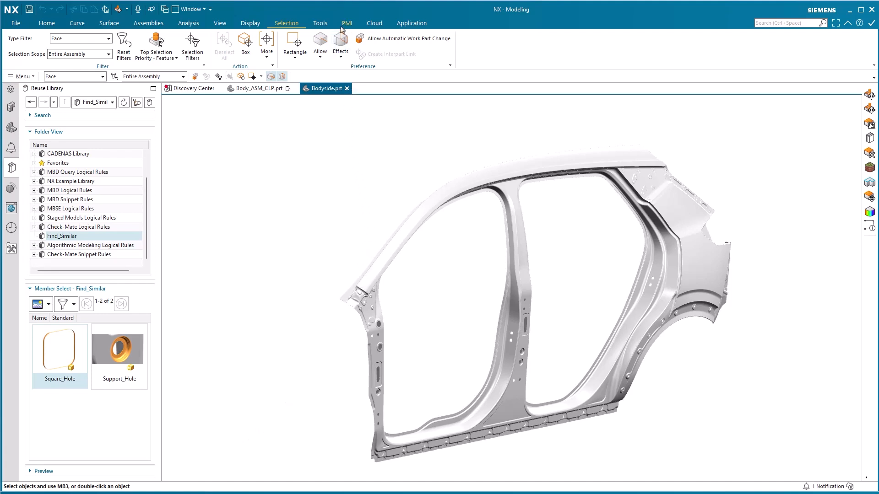
Step: Start a Shape Region Object and select all eight wall faces of the first T-shaped cutout on the lower sill
left_click(327, 23)
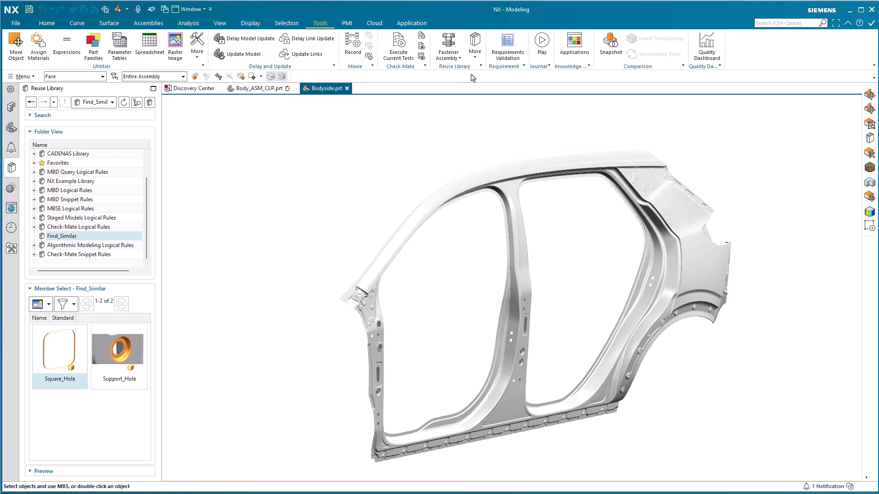
left_click(476, 56)
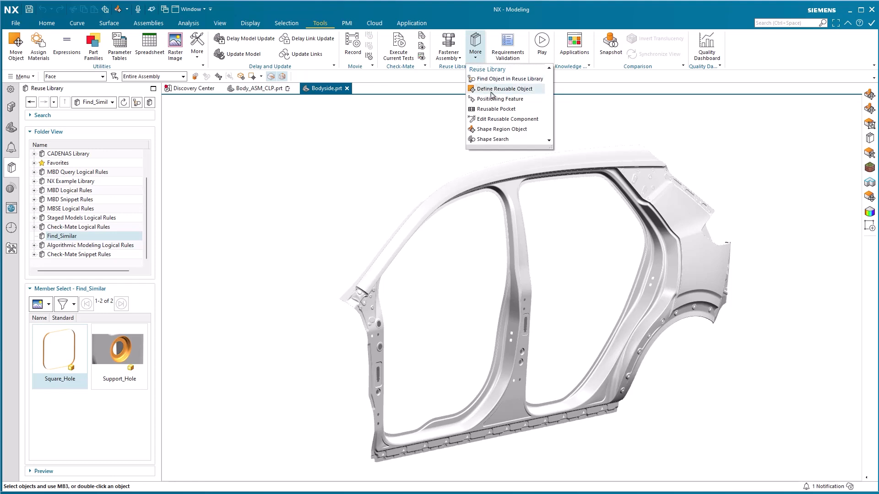
left_click(511, 131)
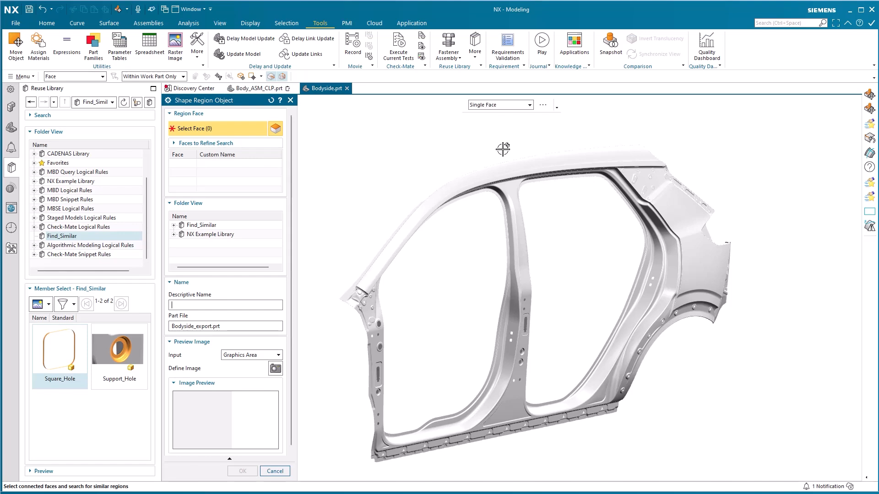
scroll(399, 433, "up", 10)
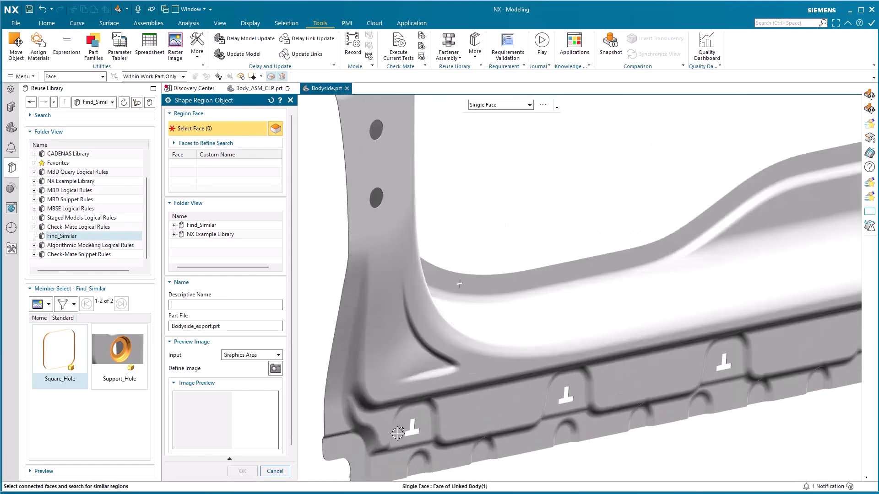
scroll(402, 436, "up", 3)
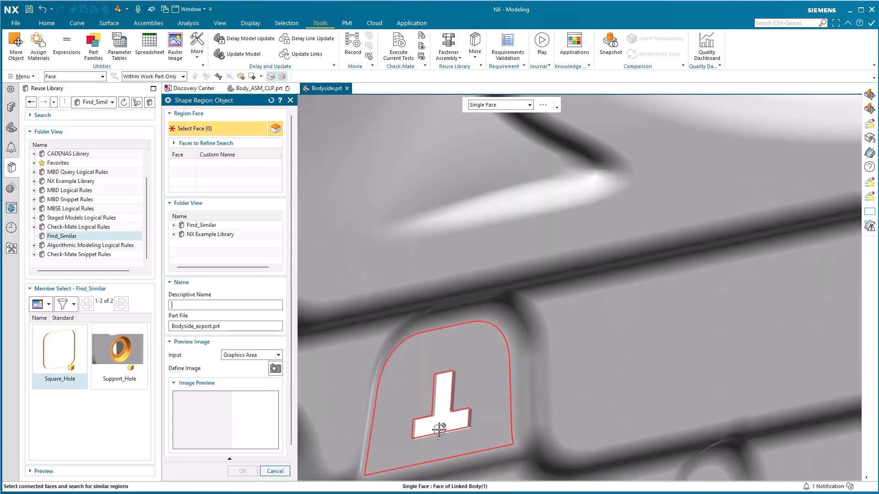
scroll(467, 422, "up", 4)
middle_click_drag(467, 422, 551, 287, "shift")
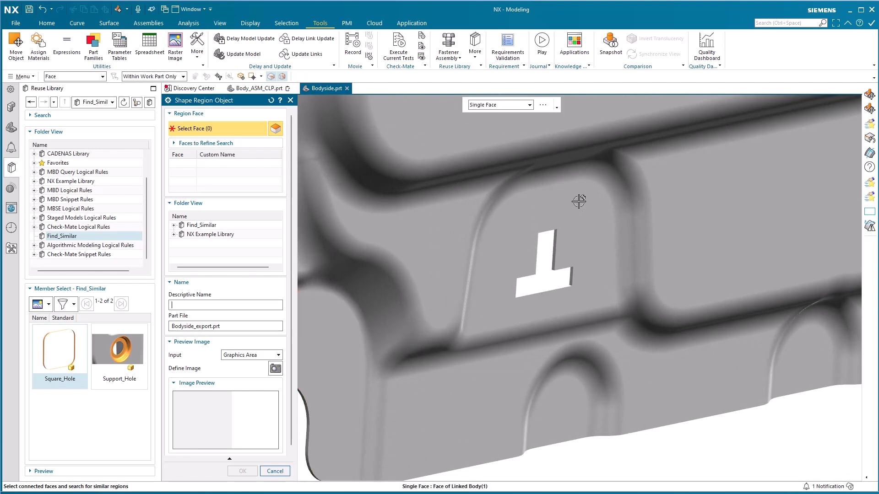
left_click(506, 300)
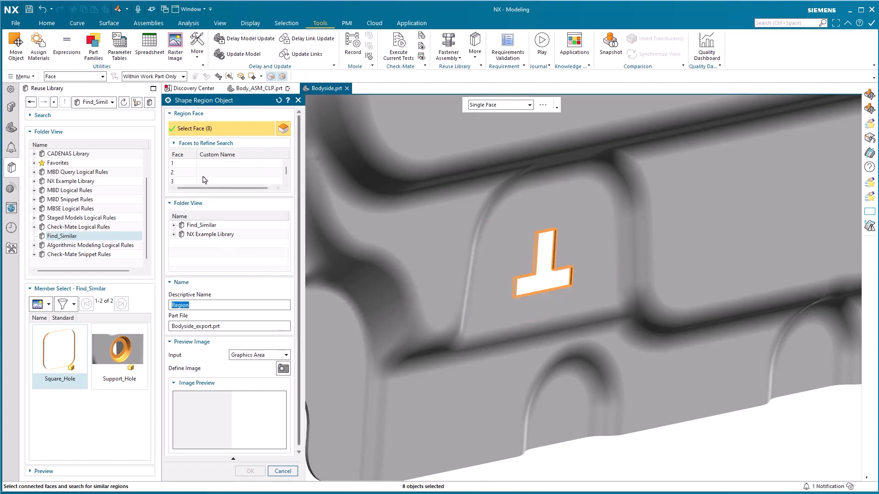
Step: Give face 1 of the selected region the custom name Bottom_Cut_Face
double_click(206, 165)
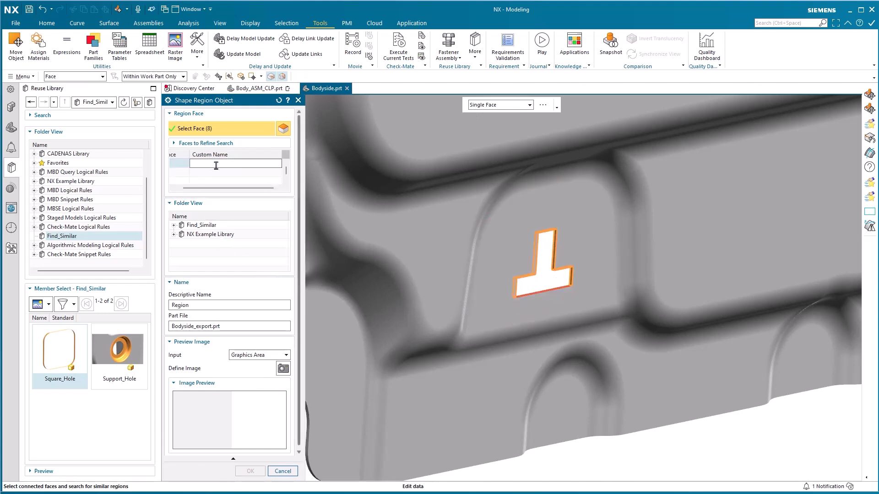
type("Bottom_Cut_Face")
Step: Choose the Find_Similar library folder as the destination and set the region's descriptive name to T-Cutout
left_click(199, 226)
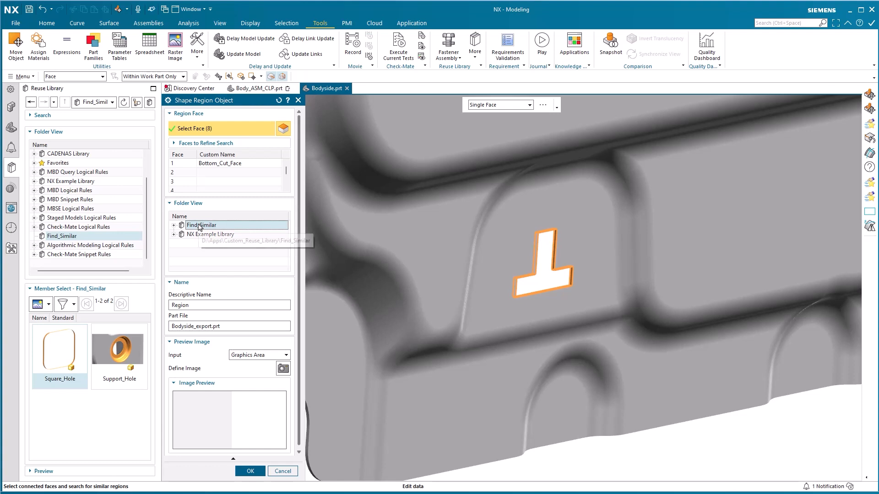
double_click(208, 303)
type("T")
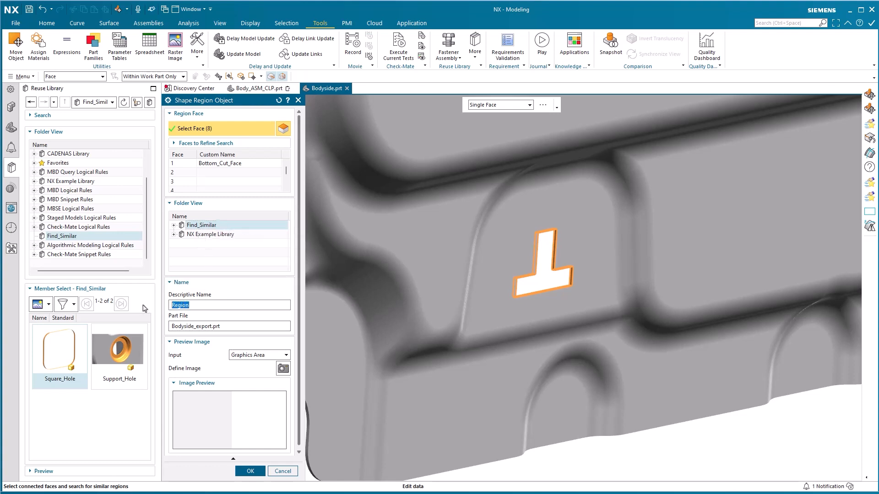
type("-Cutout")
Step: Name the region's part file T-Cutout.prt
double_click(211, 325)
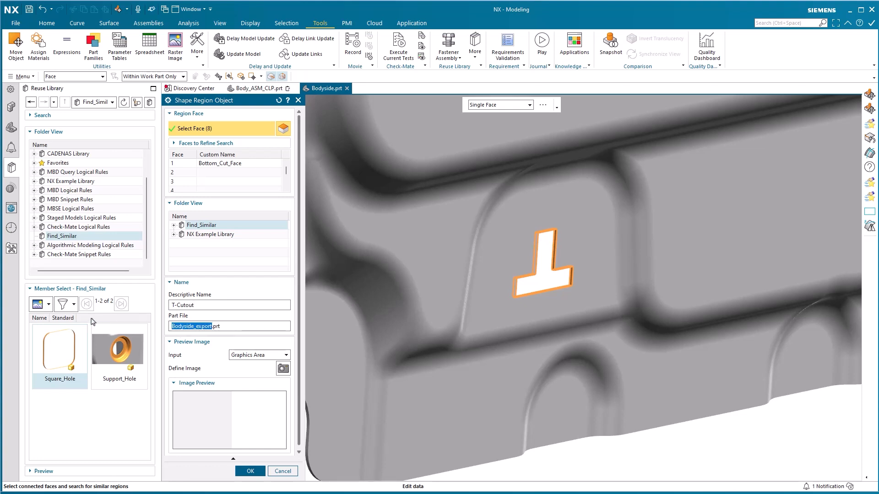
type("T-")
type("Cuto")
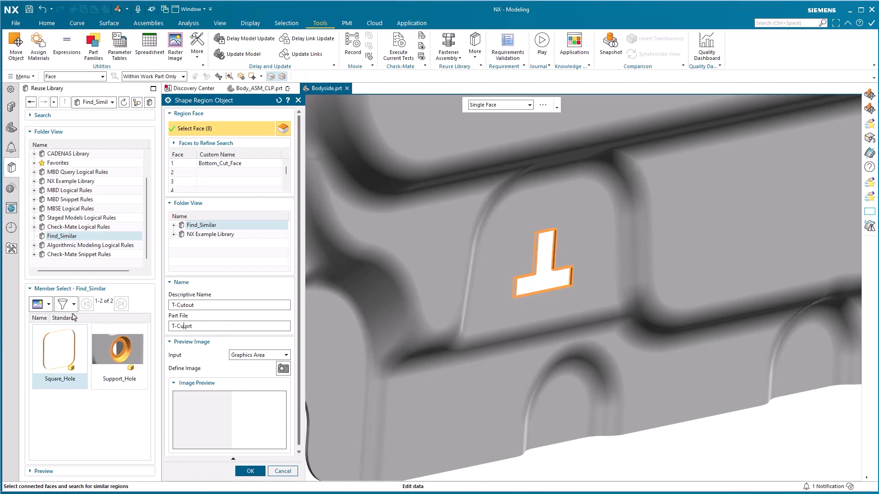
type("ut")
Step: Capture a close-up of the T-shaped cutout from the graphics area as the region's preview image
scroll(488, 387, "up", 3)
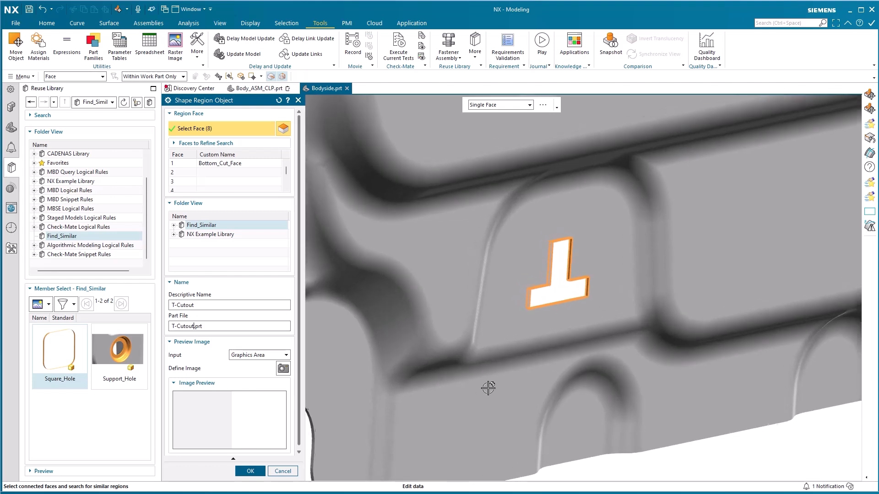
scroll(488, 388, "up", 5)
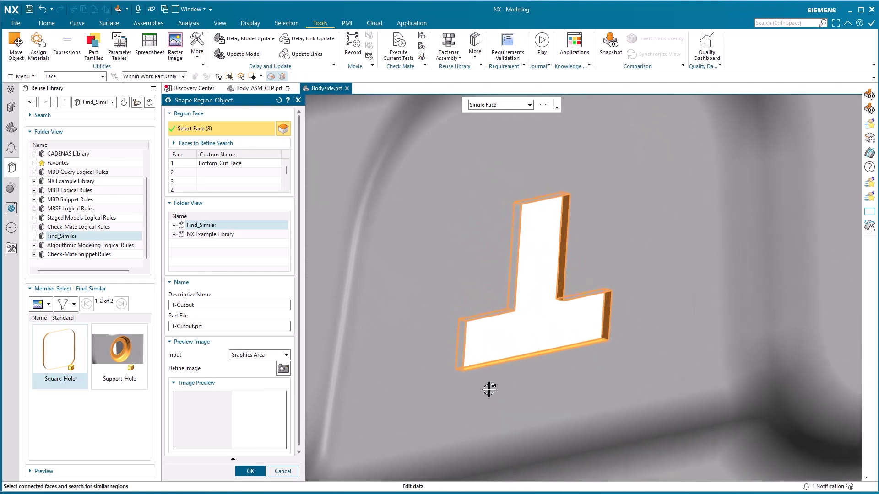
scroll(488, 391, "up", 2)
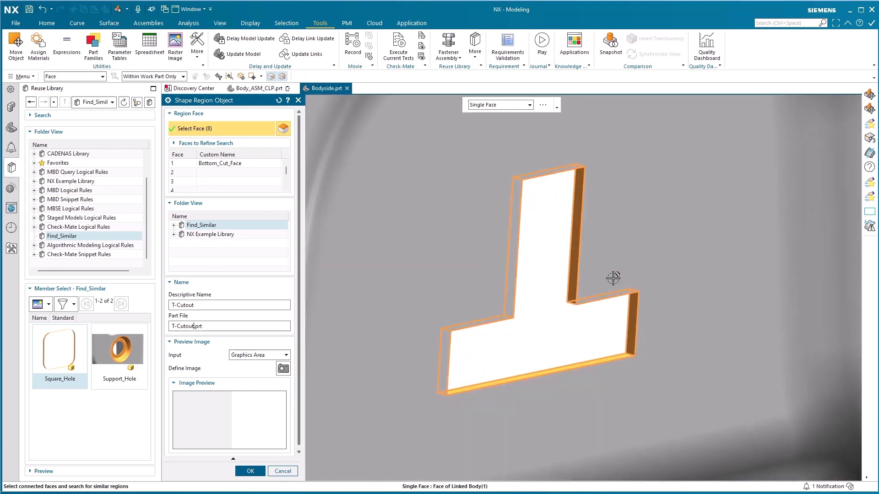
mouse_move(614, 278)
middle_mouse_down()
mouse_move(604, 267)
mouse_move(608, 274)
mouse_move(593, 274)
mouse_move(620, 274)
middle_mouse_up()
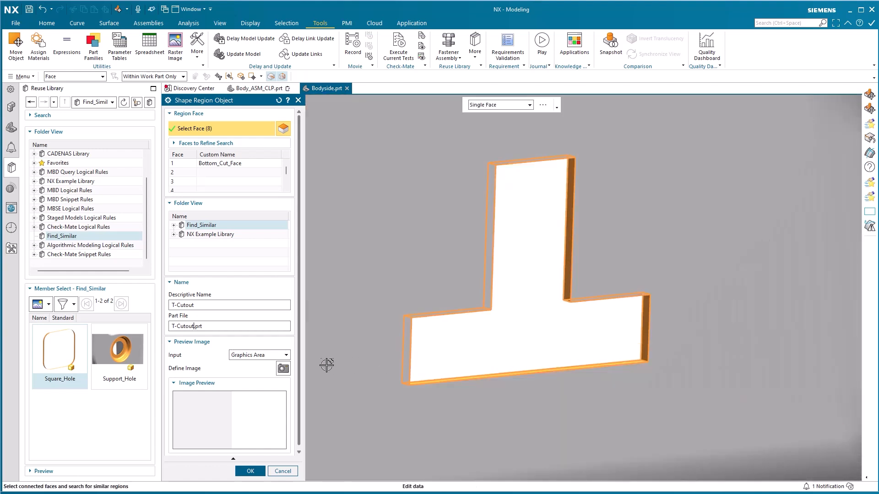
left_click(284, 370)
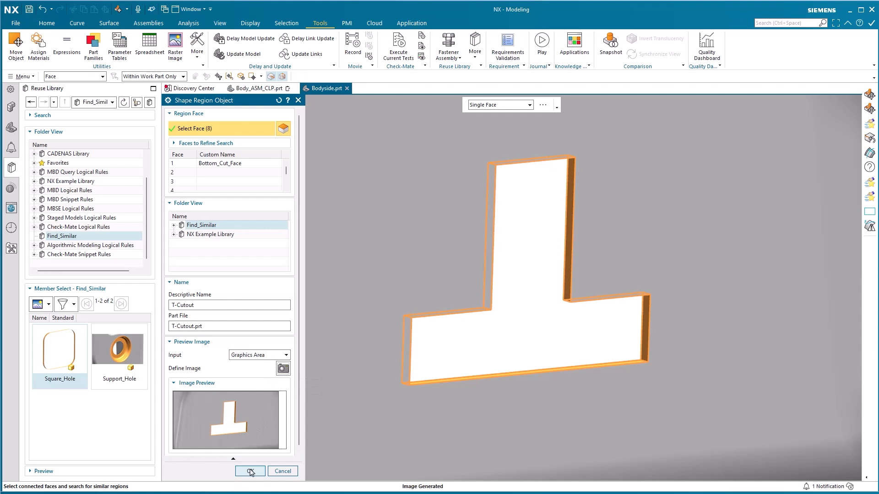
Step: Create the T-Cutout shape region object and refresh the Find_Similar library
left_click(250, 471)
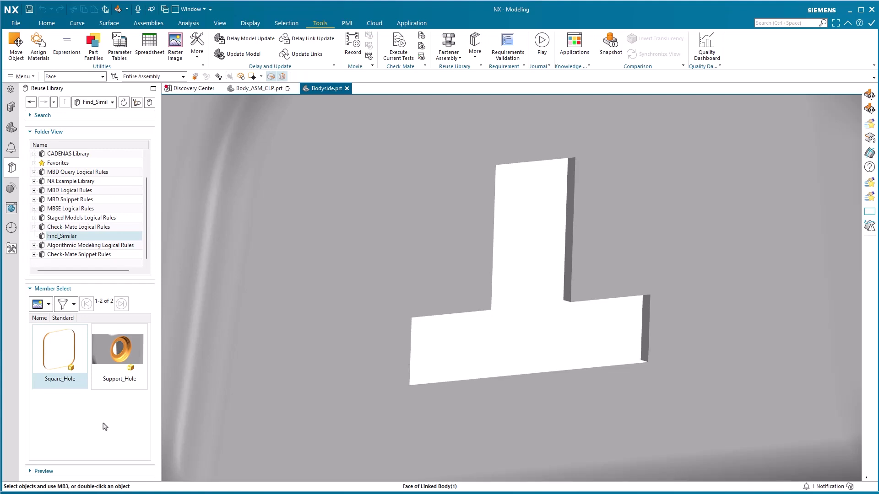
right_click(72, 237)
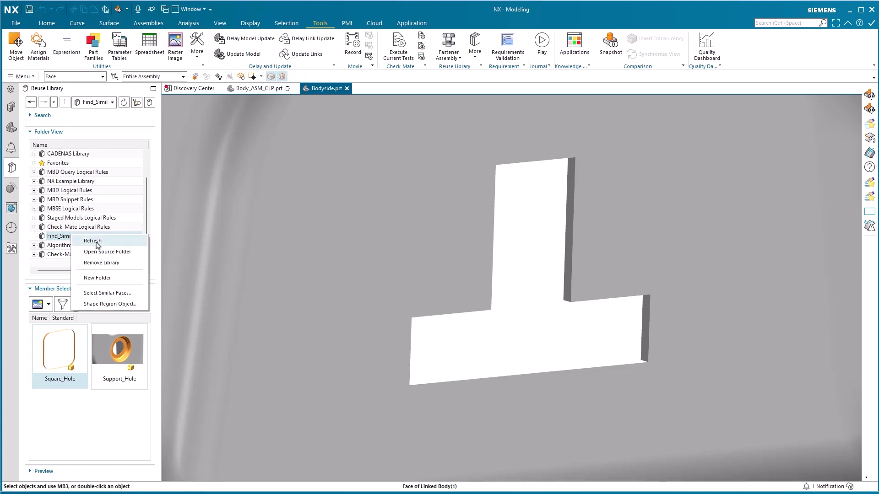
left_click(97, 244)
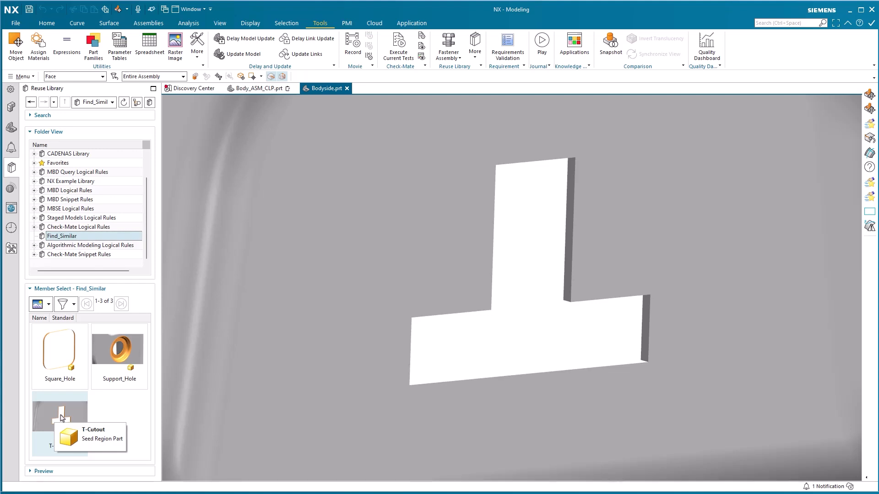
Step: Search the work part for faces similar to the T-Cutout library region and inspect the tagged matches along the sill
left_click_drag(62, 417, 350, 354)
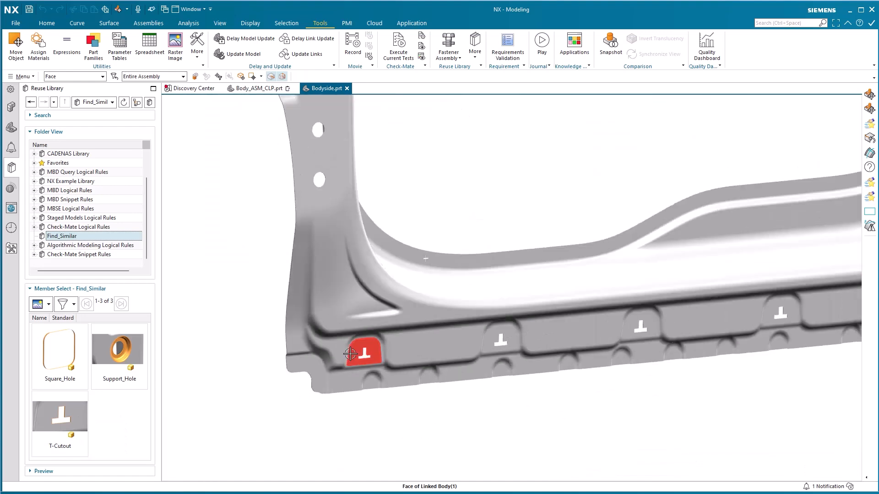
scroll(350, 353, "down", 10)
scroll(346, 345, "up", 2)
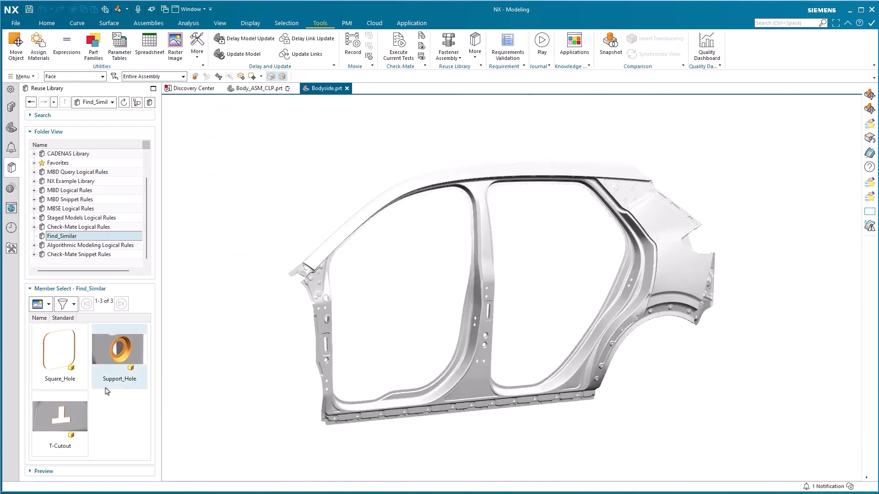
right_click(57, 414)
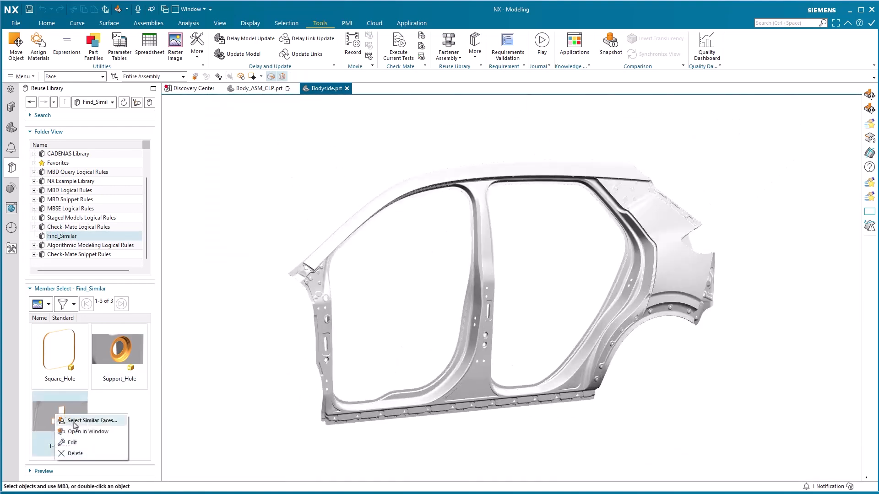
left_click(75, 423)
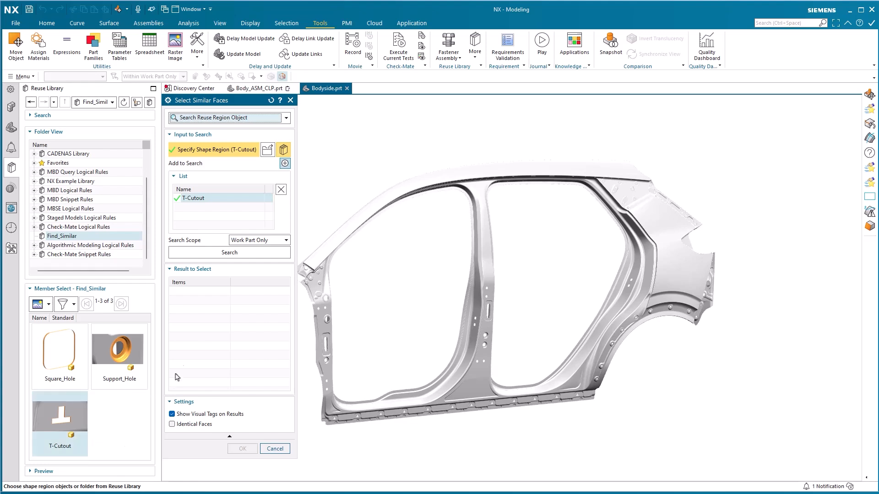
left_click(243, 254)
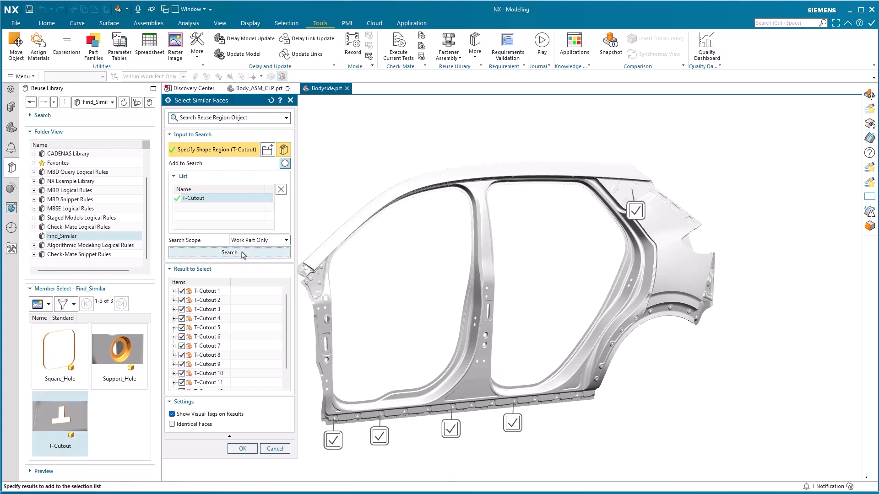
scroll(435, 415, "up", 5)
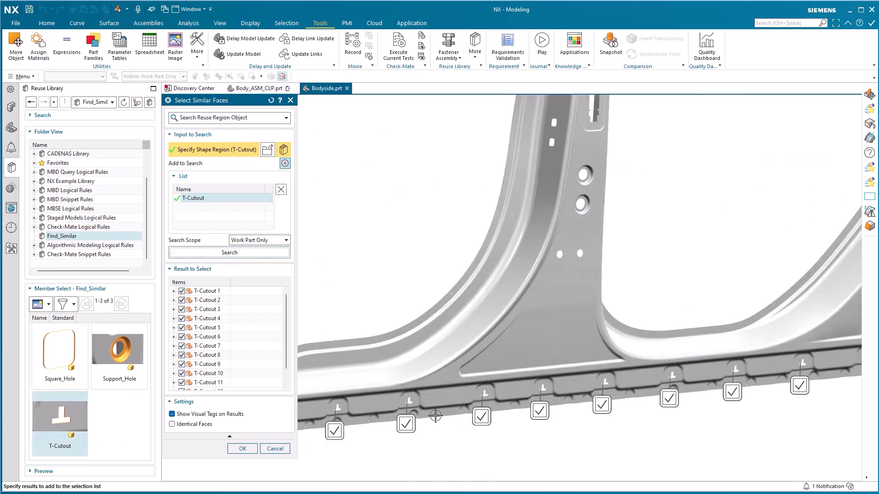
scroll(435, 416, "down", 5)
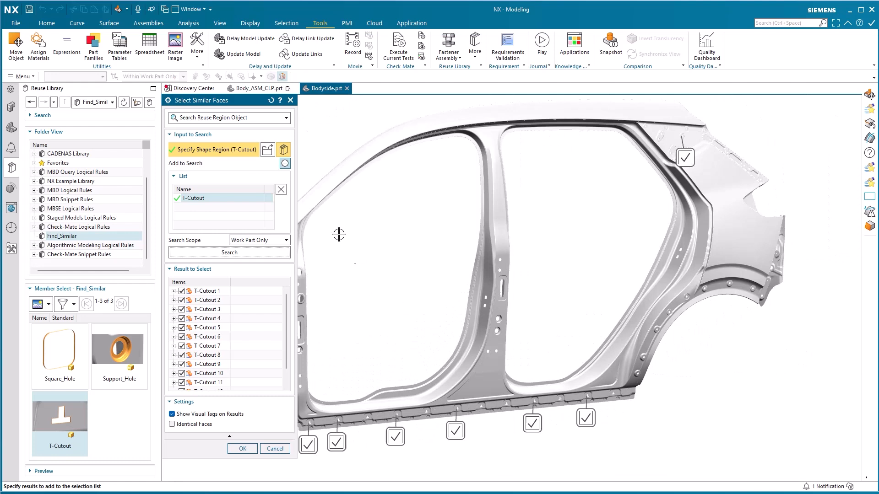
Step: Add the Square_Hole region to the similar-face search and search the work part for both shapes
left_click(285, 163)
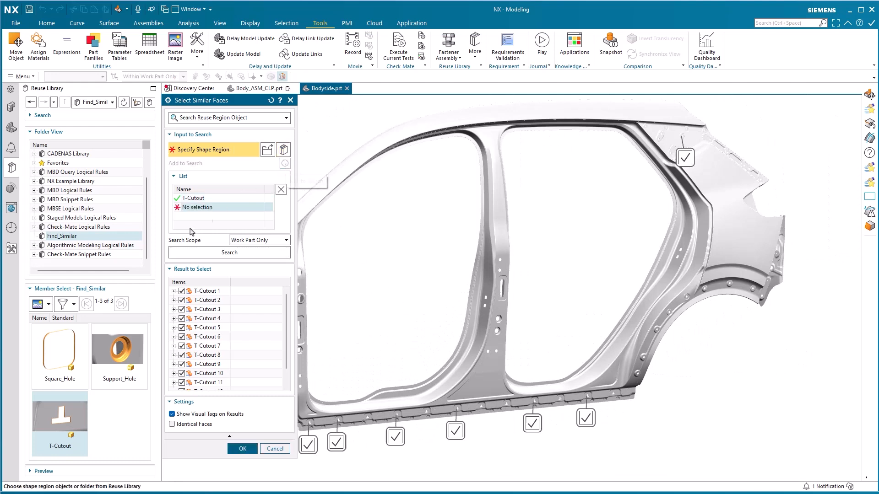
left_click(59, 343)
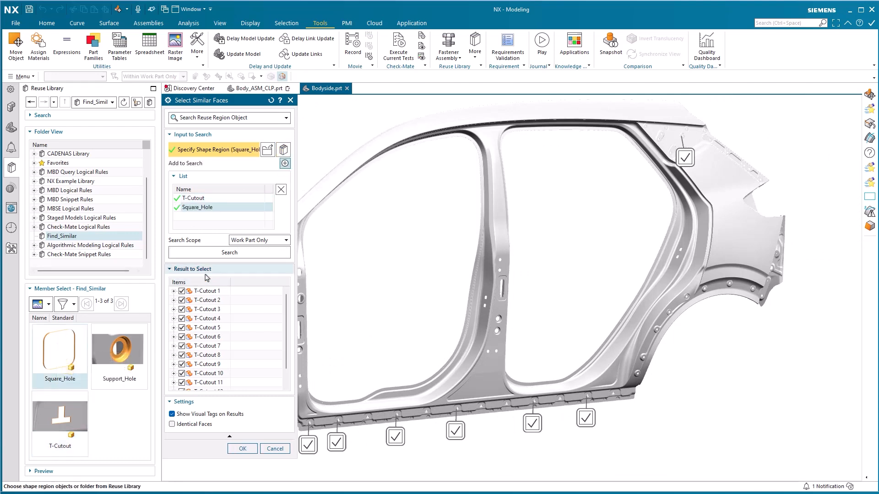
left_click(229, 253)
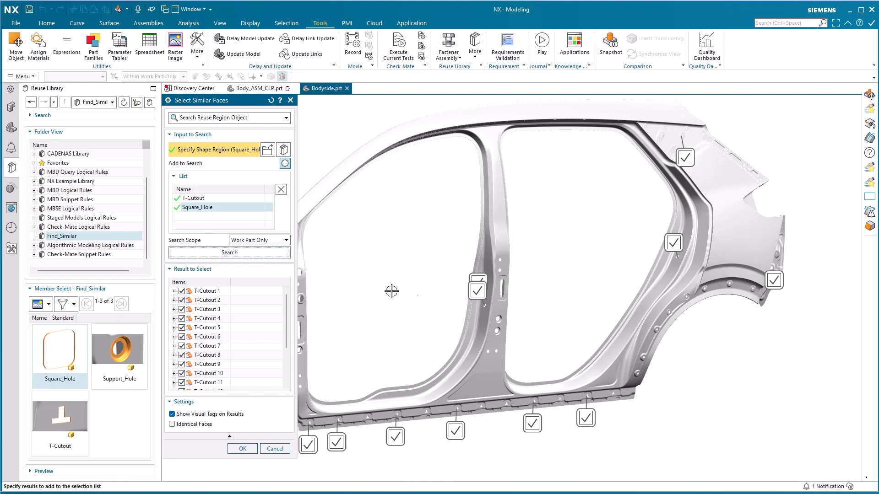
scroll(462, 298, "up", 5)
scroll(462, 299, "down", 5)
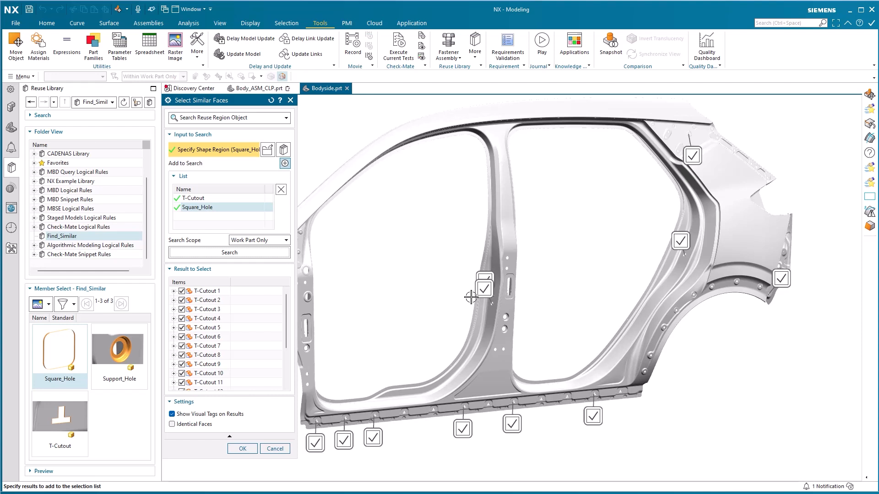
scroll(470, 297, "up", 2)
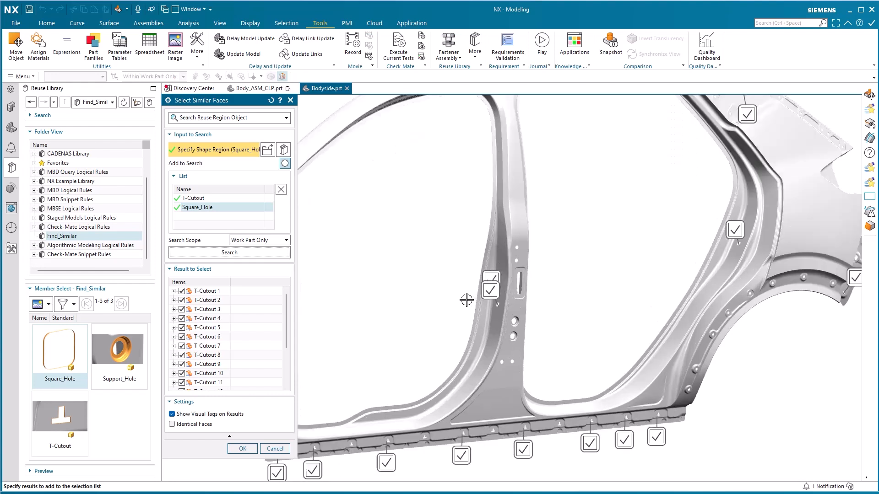
Step: Accept all matching T-Cutout and Square_Hole faces as the selection, review them on the whole bodyside and clear the selection
left_click(243, 449)
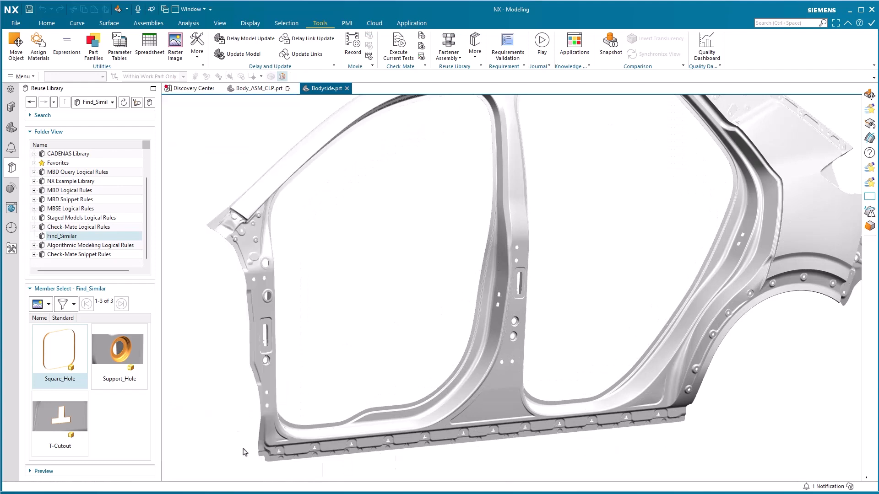
scroll(428, 414, "down", 1)
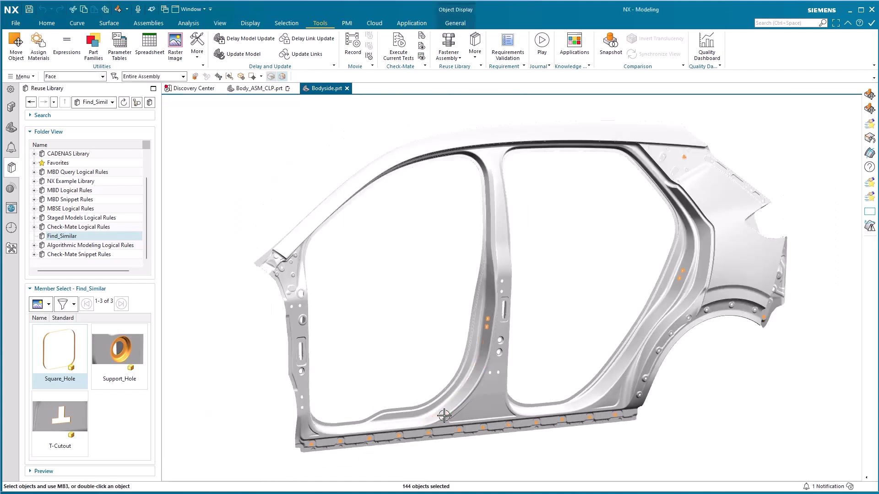
key("Escape")
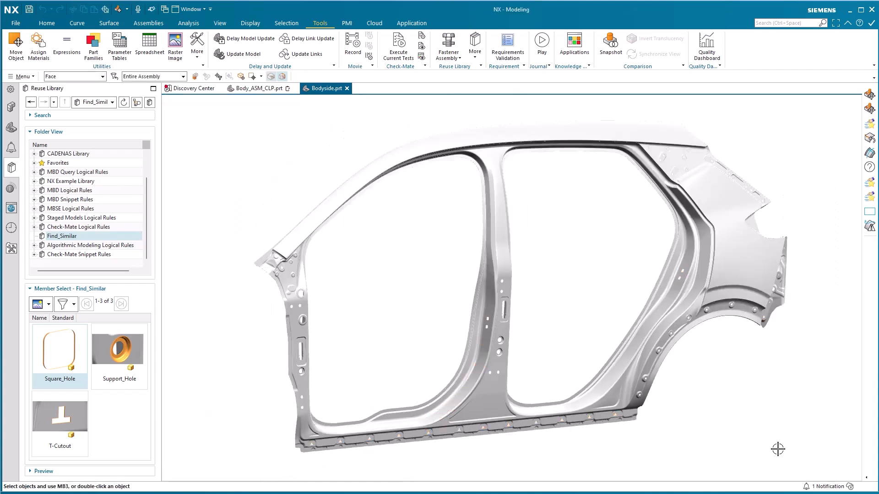